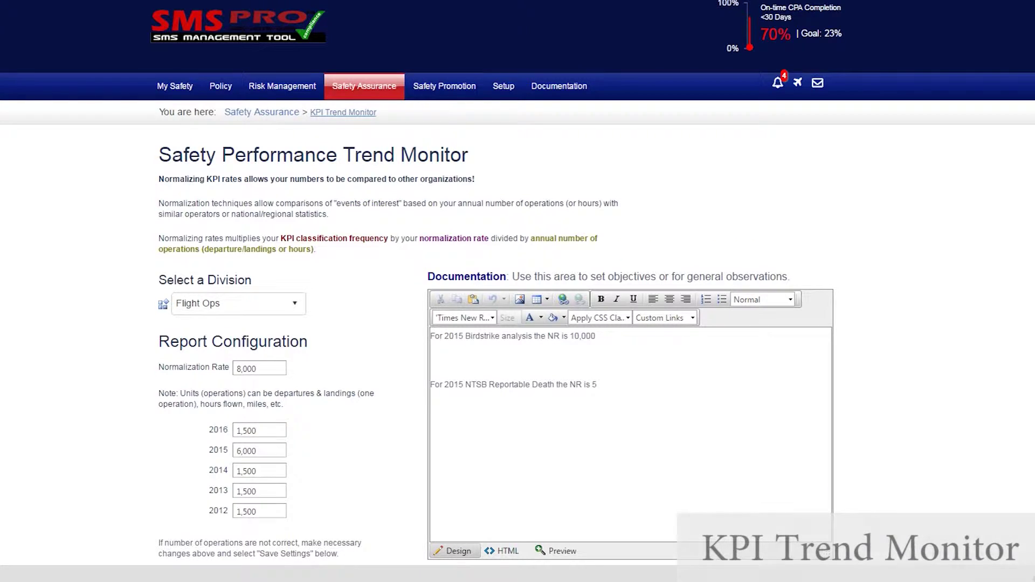
pyautogui.scroll(-5, 518, 323)
pyautogui.scroll(-3, 518, 323)
pyautogui.scroll(-2, 518, 324)
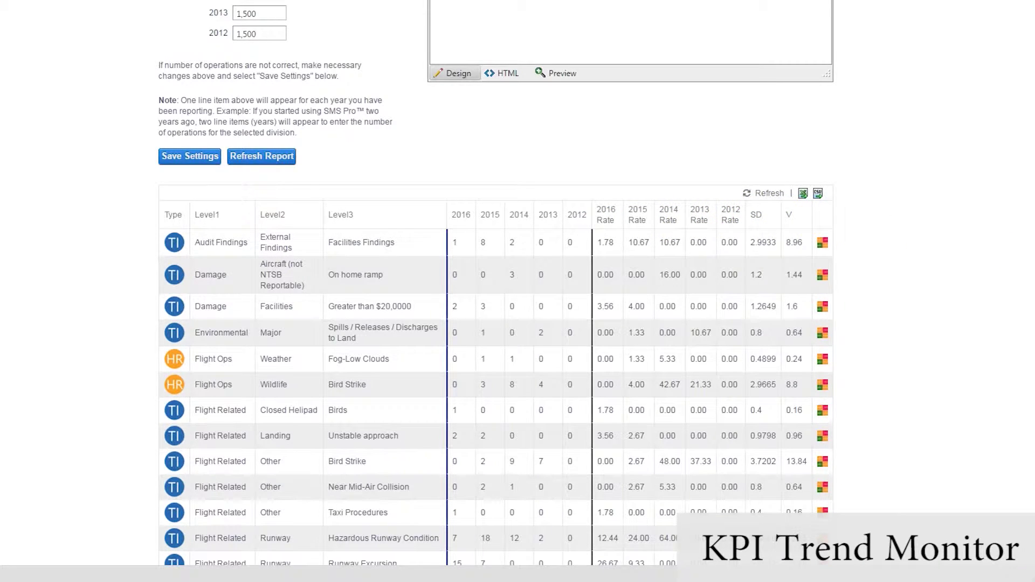
pyautogui.scroll(10, 517, 291)
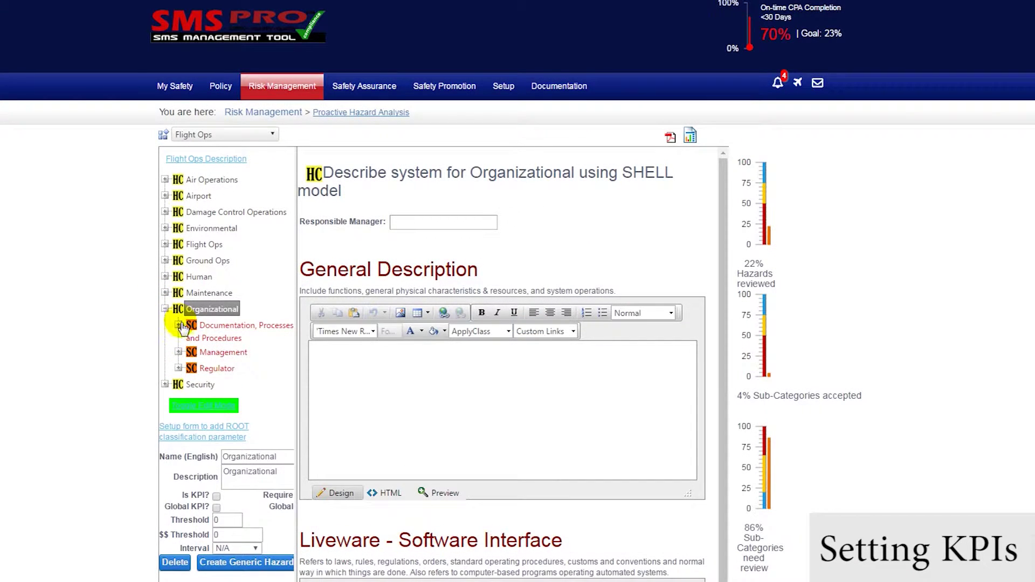
# Step: Expand the Documentation, Processes and Procedures hazards and mark the Organizational category as a KPI
pyautogui.click(179, 325)
pyautogui.scroll(-3, 184, 373)
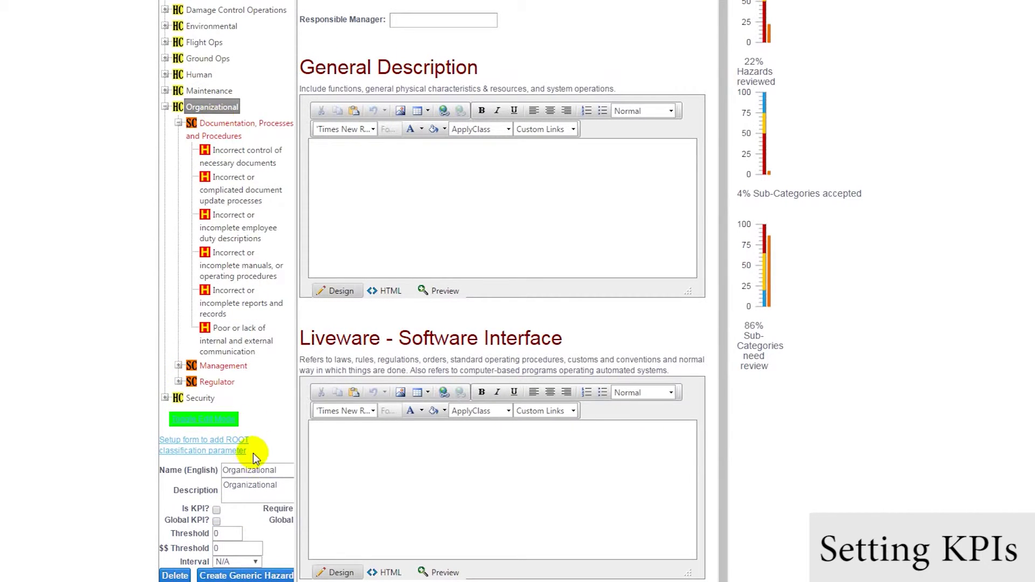
pyautogui.click(216, 511)
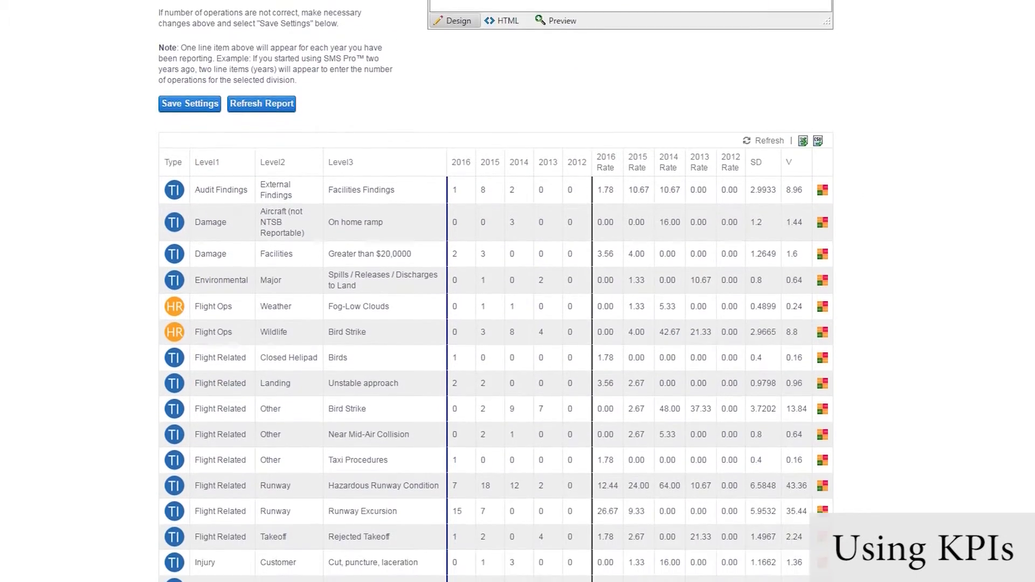
pyautogui.scroll(-2, 517, 324)
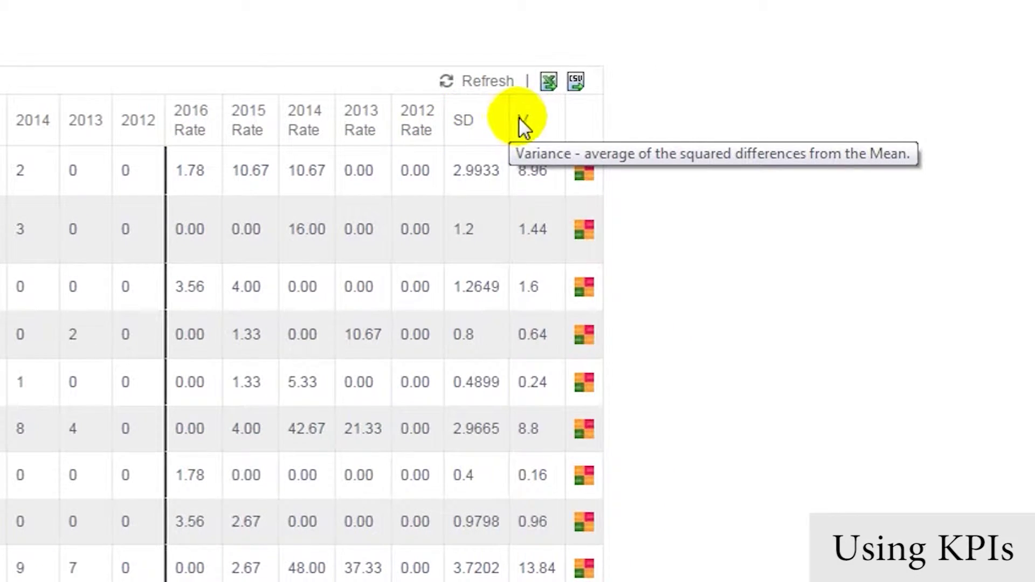
pyautogui.click(584, 171)
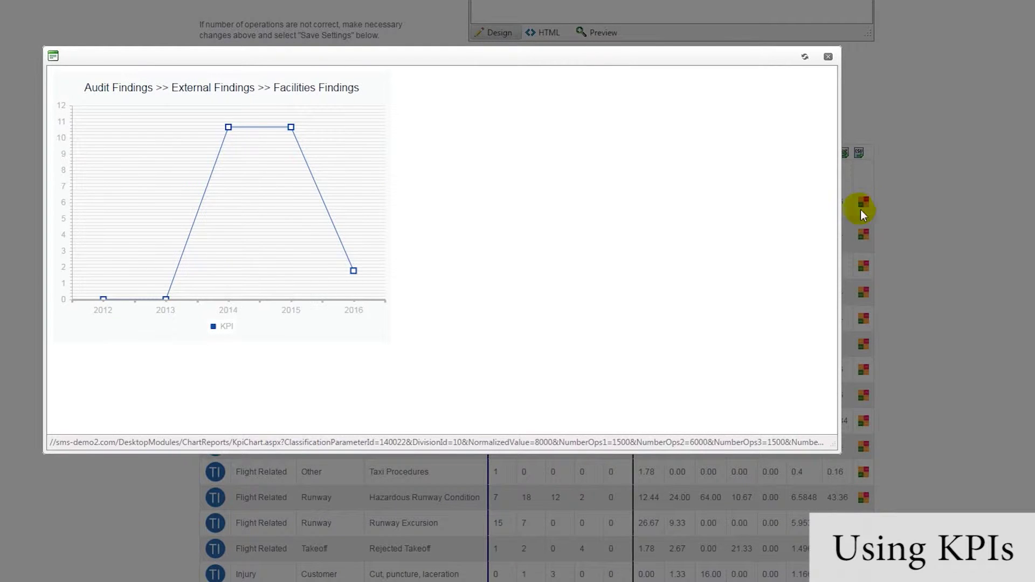
pyautogui.click(831, 53)
pyautogui.scroll(5, 763, 79)
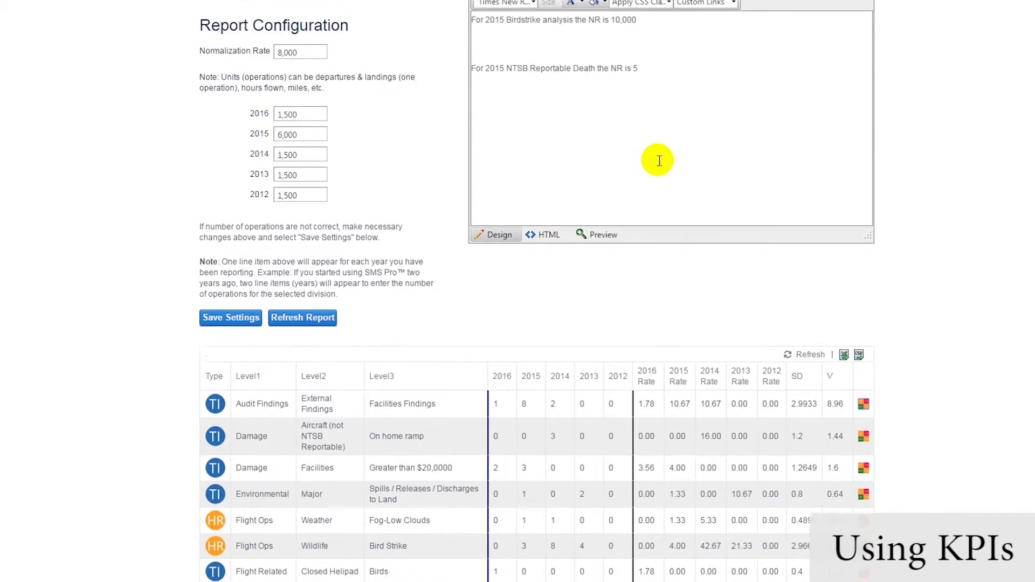
pyautogui.scroll(5, 647, 163)
# Step: Change the normalization rate to 10000 and refresh the KPI report
pyautogui.doubleClick(286, 254)
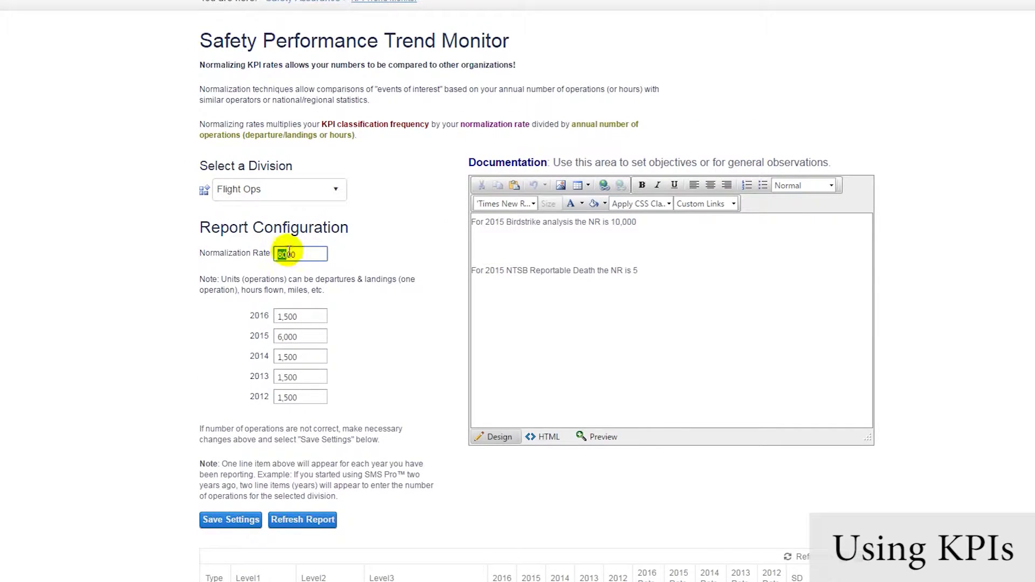
pyautogui.write('10000')
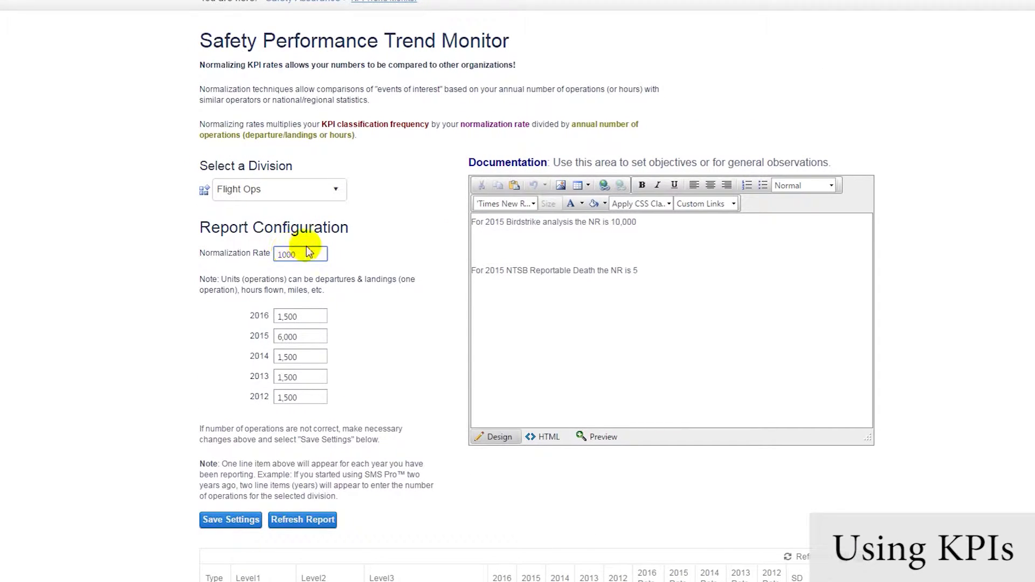
pyautogui.click(302, 519)
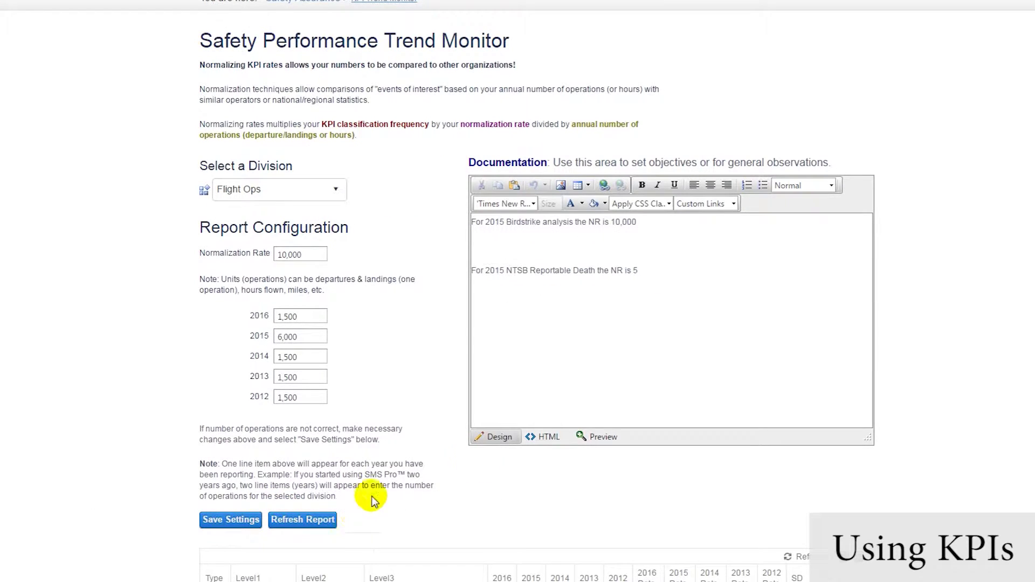
pyautogui.scroll(-5, 518, 324)
pyautogui.scroll(-3, 519, 324)
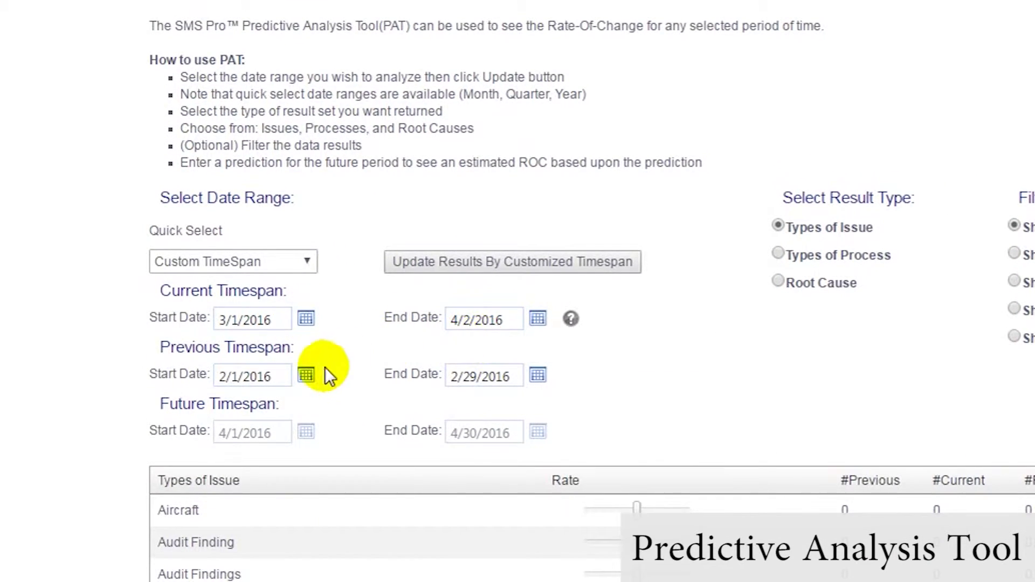
# Step: Group Predictive Analysis results by root cause and enter a prediction of 3 for Communication
pyautogui.click(518, 377)
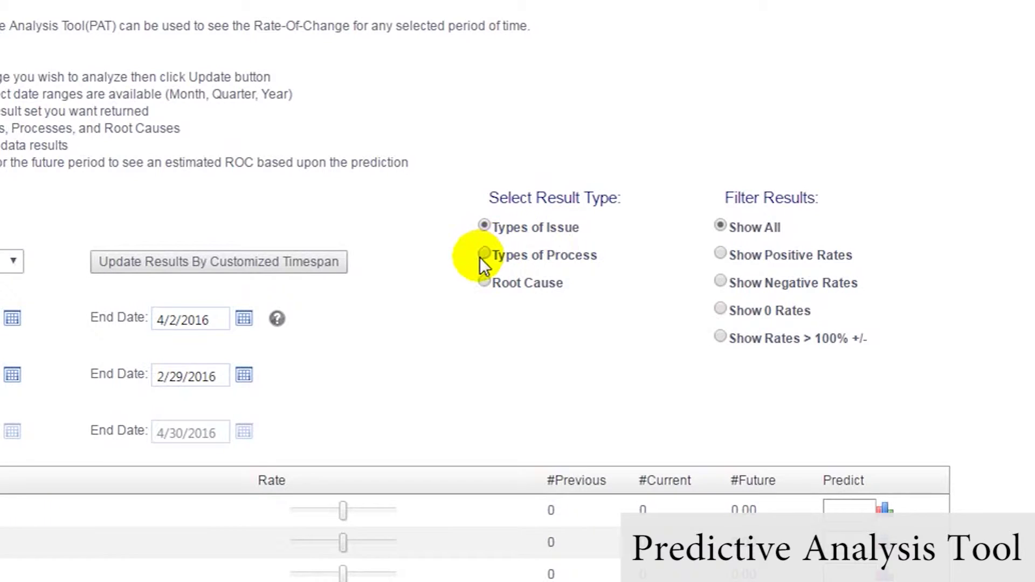
pyautogui.click(483, 254)
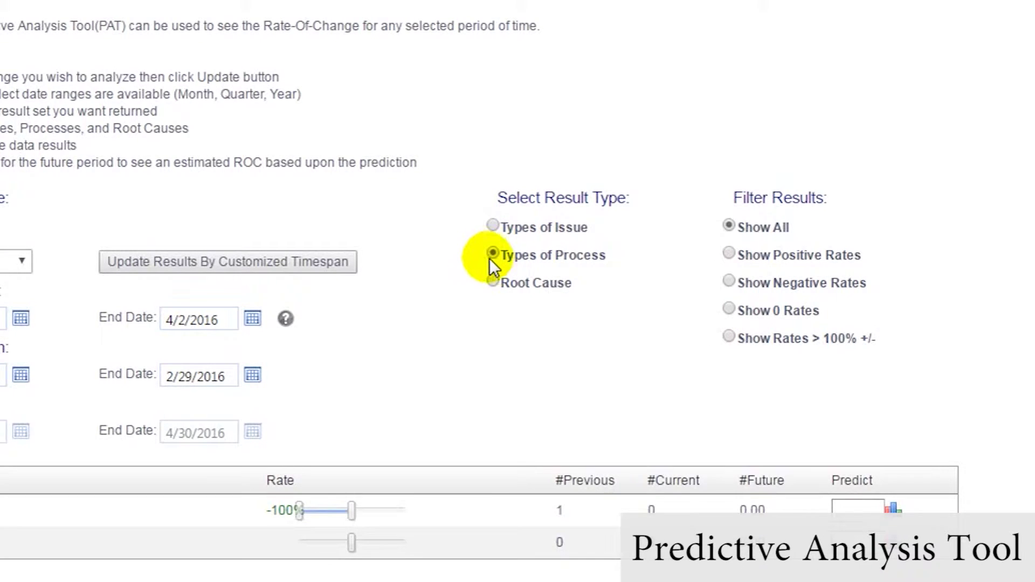
pyautogui.click(491, 283)
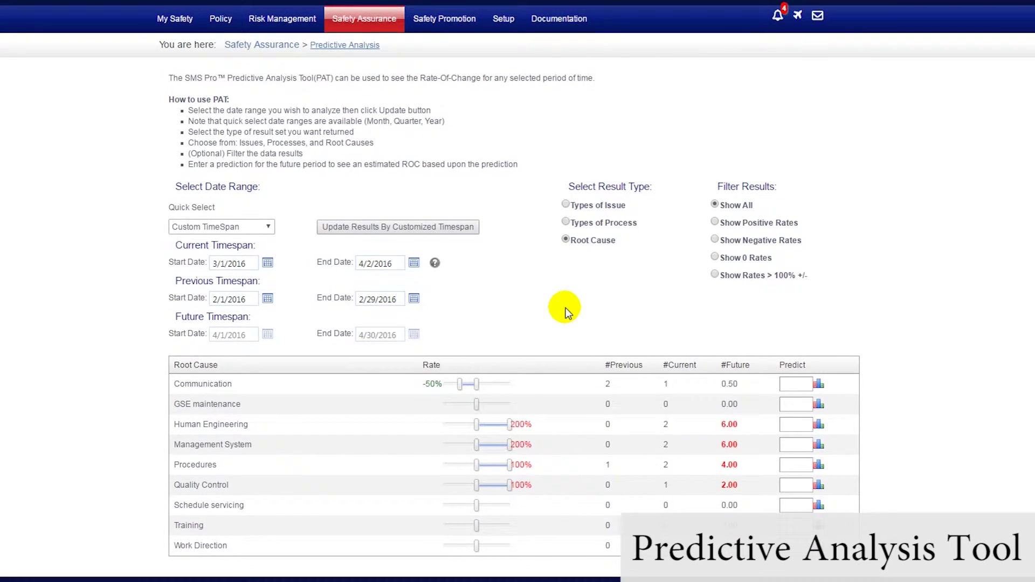
pyautogui.scroll(-1, 565, 308)
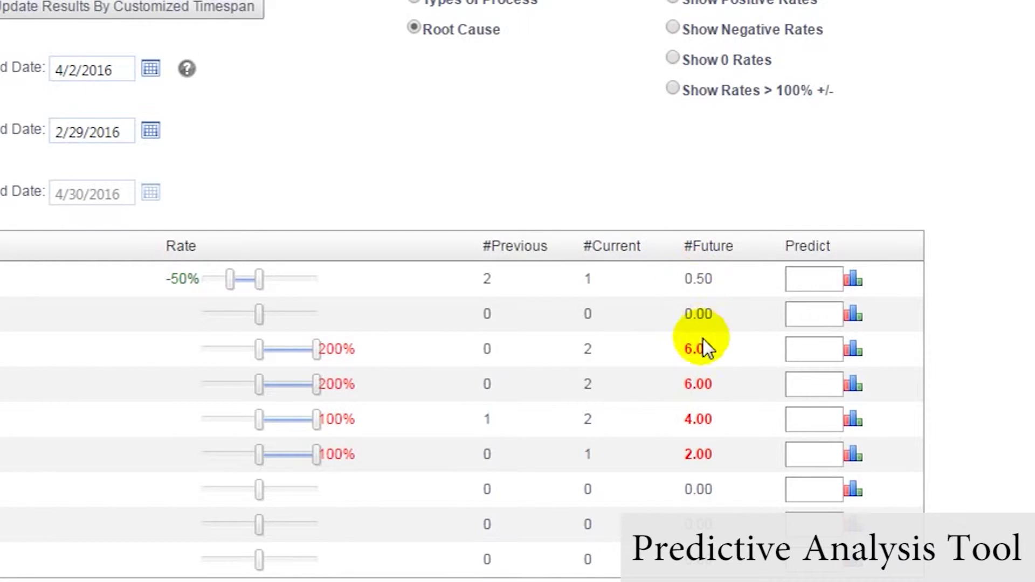
pyautogui.click(810, 279)
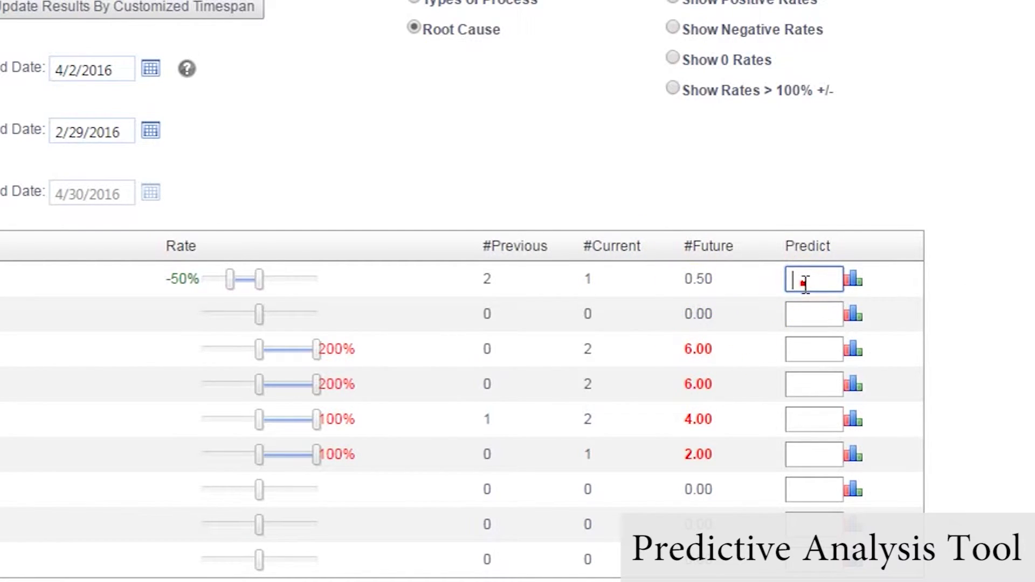
pyautogui.write('3')
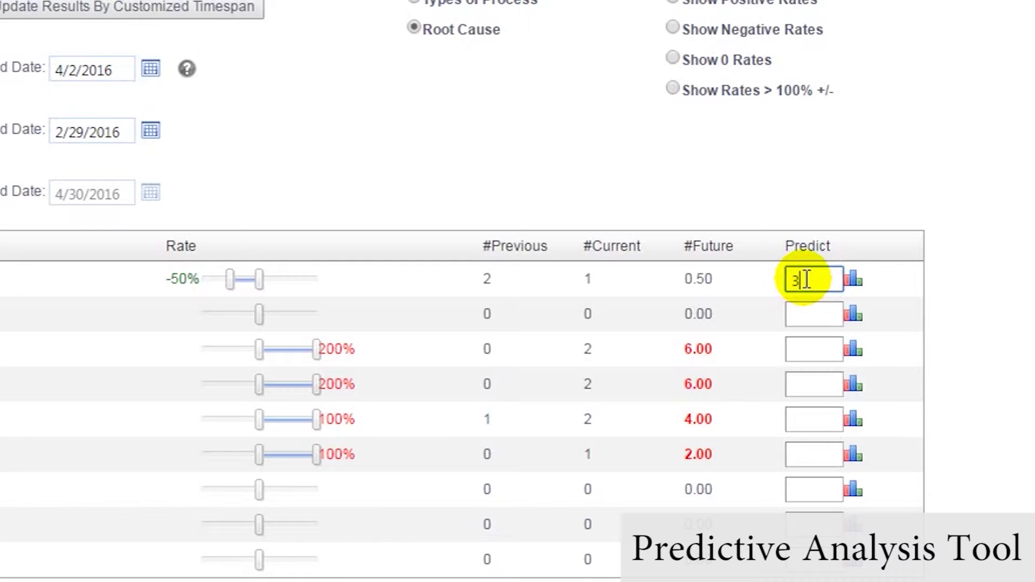
pyautogui.click(854, 279)
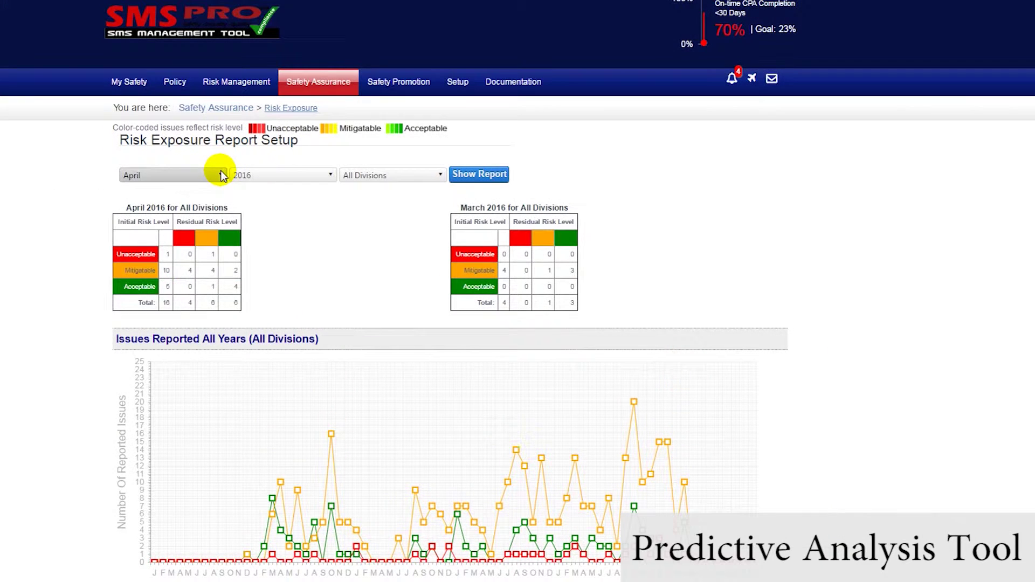
# Step: Set the Risk Exposure report month to March and show the report
pyautogui.click(212, 175)
pyautogui.scroll(2, 186, 243)
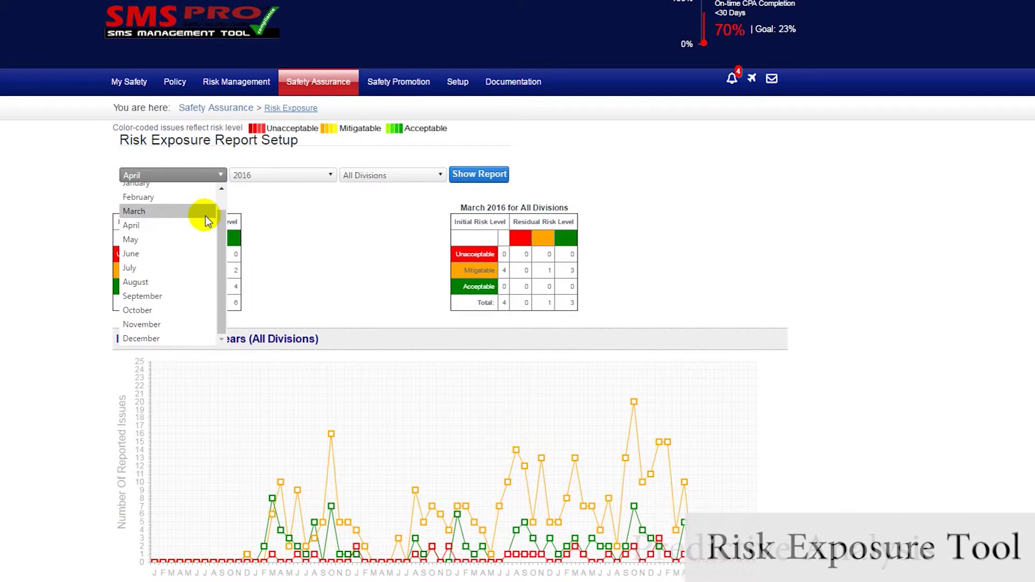
pyautogui.click(205, 212)
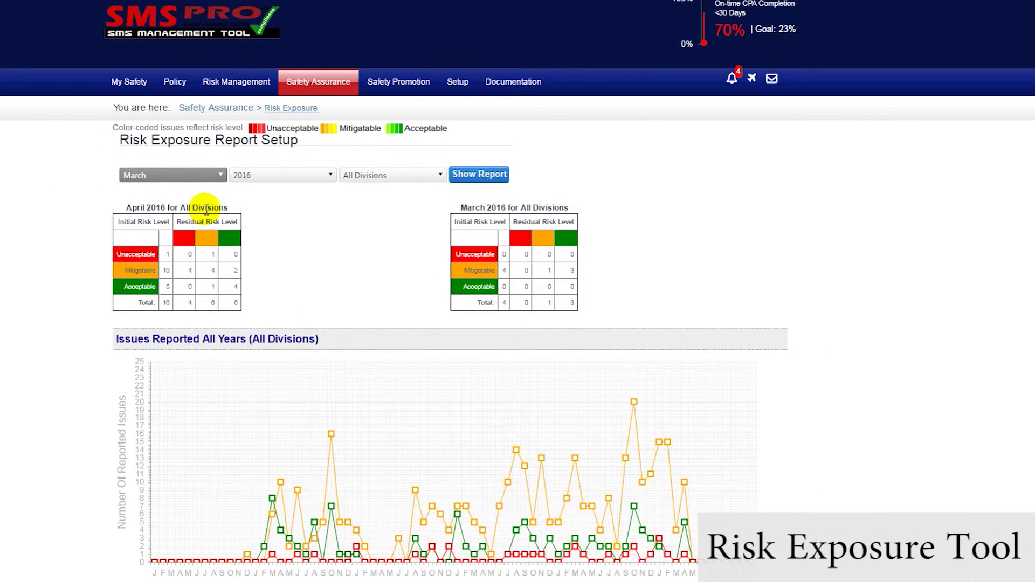
pyautogui.click(480, 173)
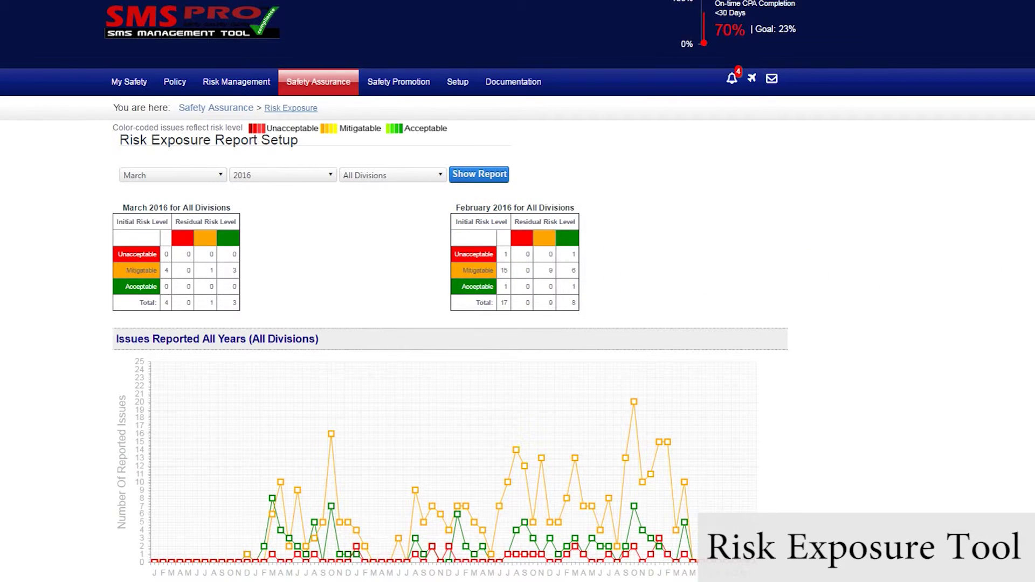
pyautogui.scroll(-4, 991, 312)
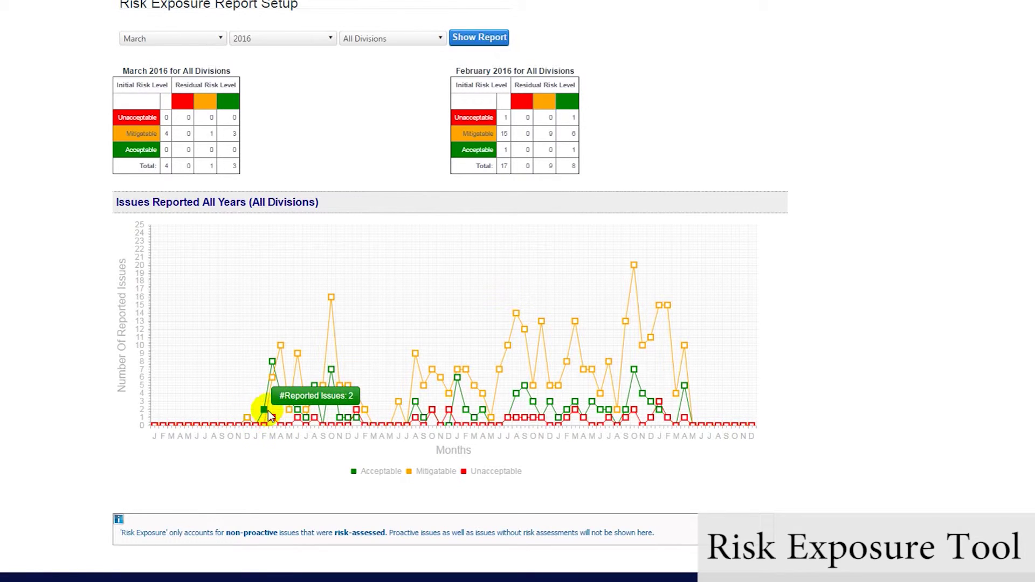
pyautogui.moveTo(349, 385)
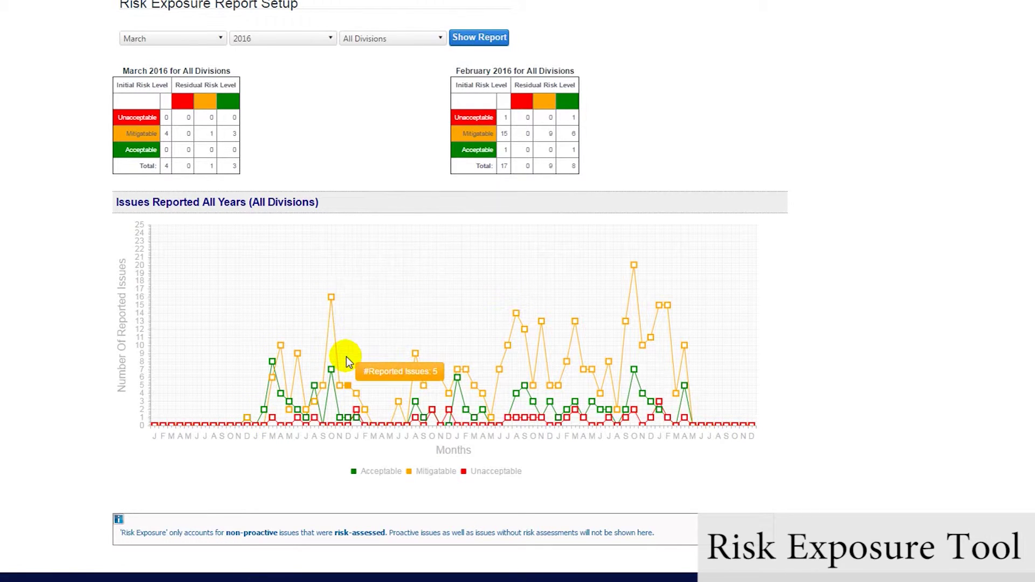
# Step: Toggle the Acceptable, Mitigatable and Unacceptable chart legend series on and off
pyautogui.click(408, 471)
pyautogui.click(463, 472)
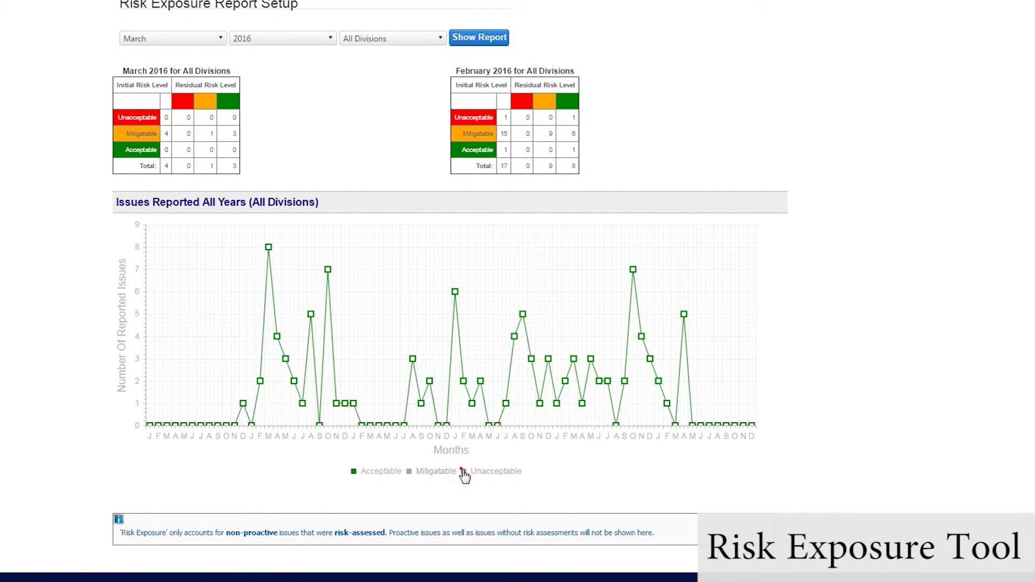
pyautogui.click(353, 472)
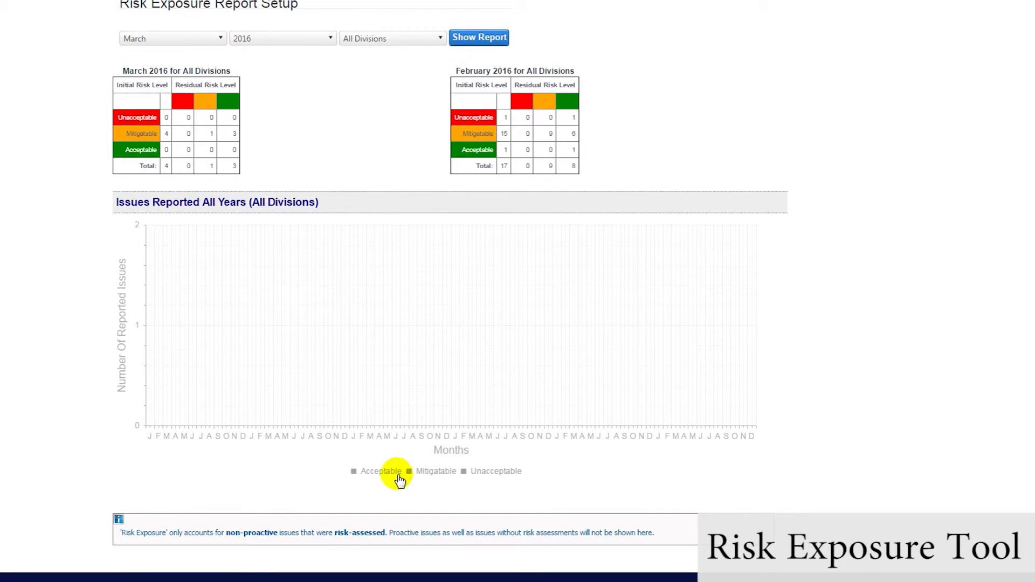
pyautogui.click(409, 472)
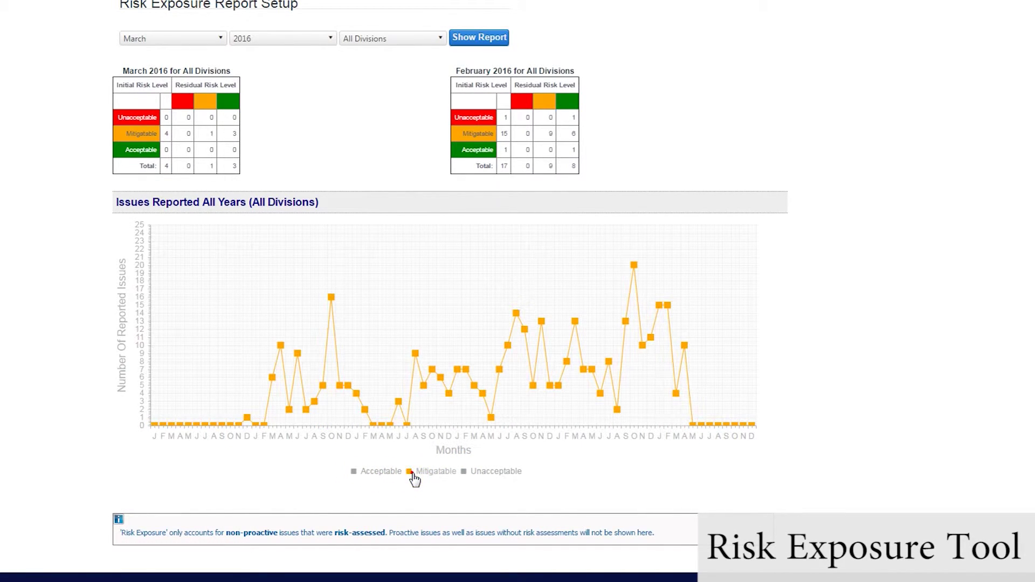
pyautogui.click(410, 472)
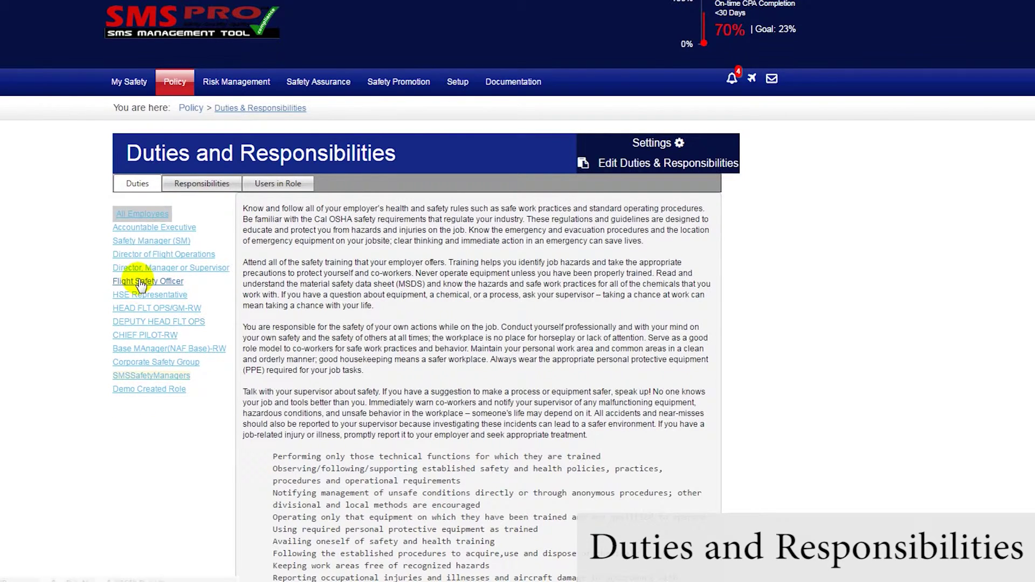
# Step: Review the Safety Manager (SM) responsibilities and users in role, then select Flight Safety Officer
pyautogui.click(148, 242)
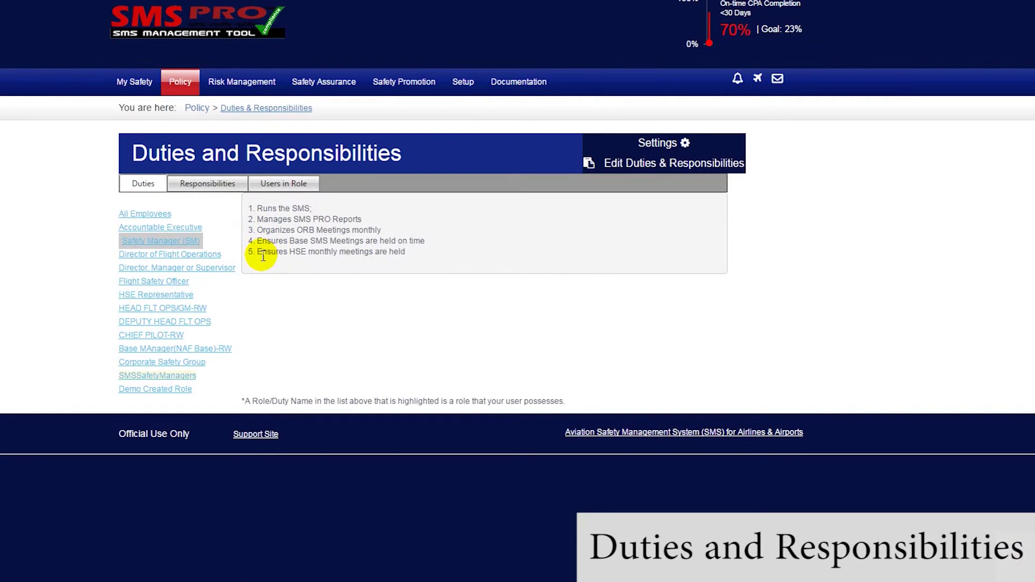
pyautogui.click(208, 184)
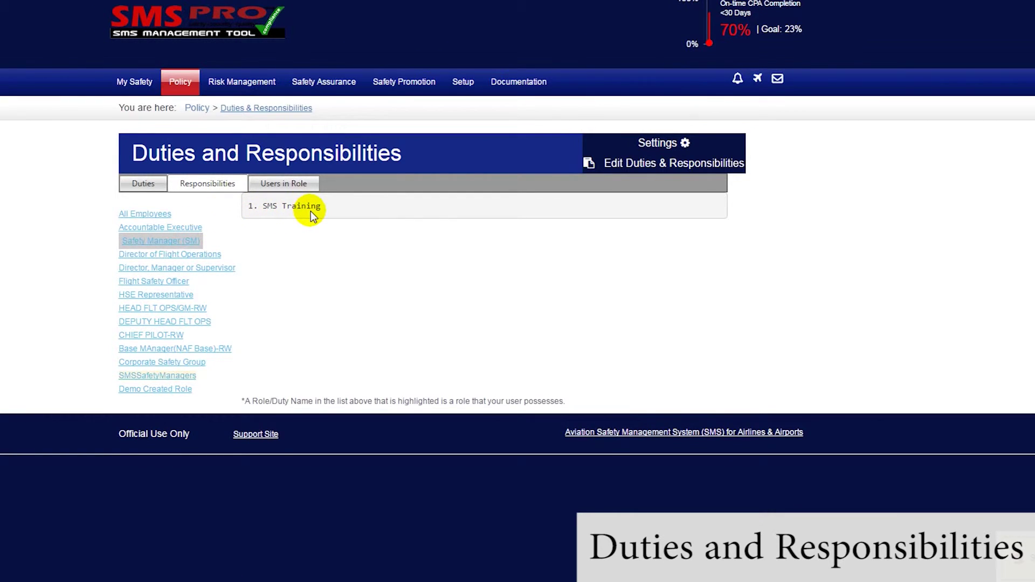
pyautogui.click(275, 189)
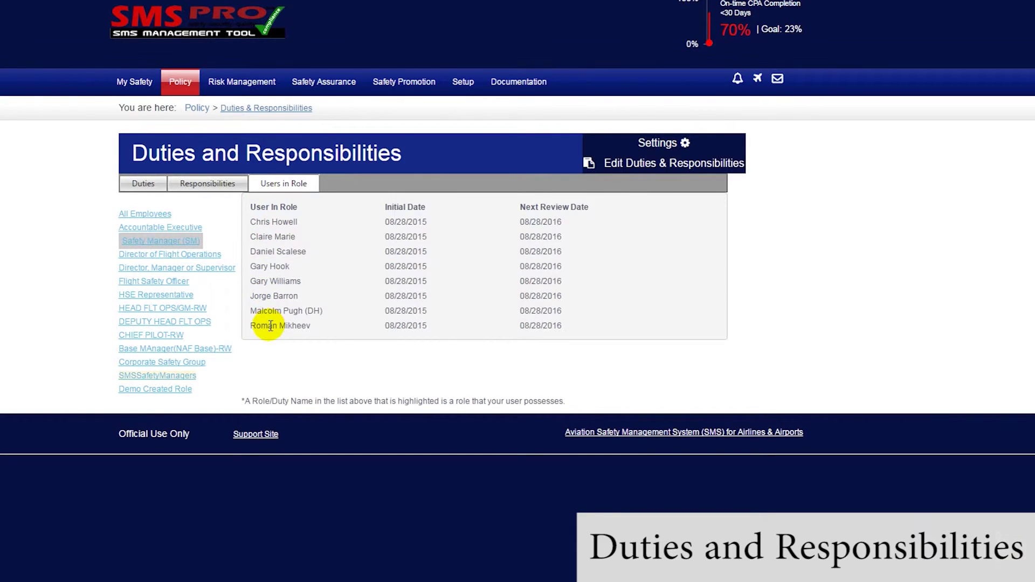
pyautogui.click(169, 282)
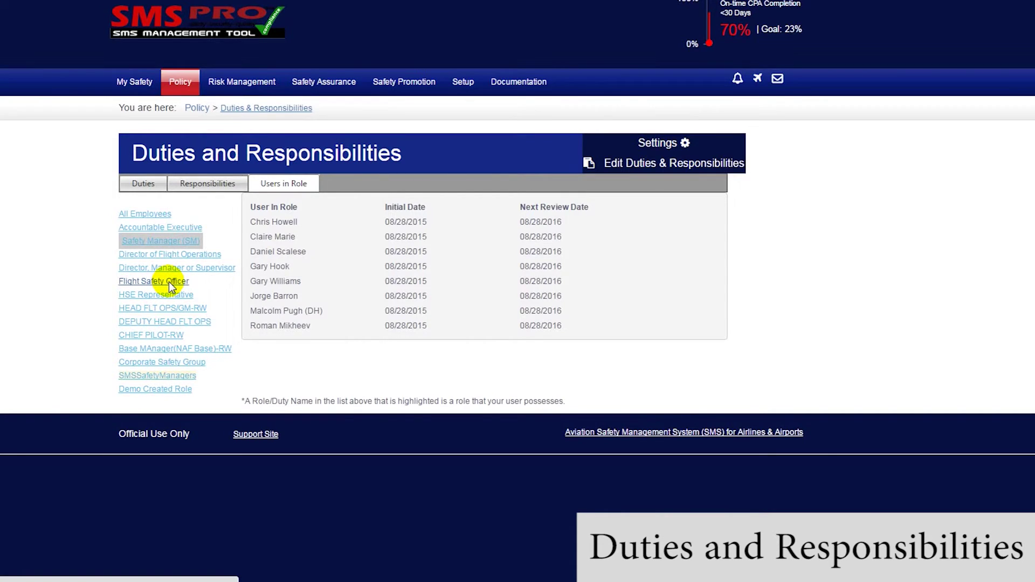